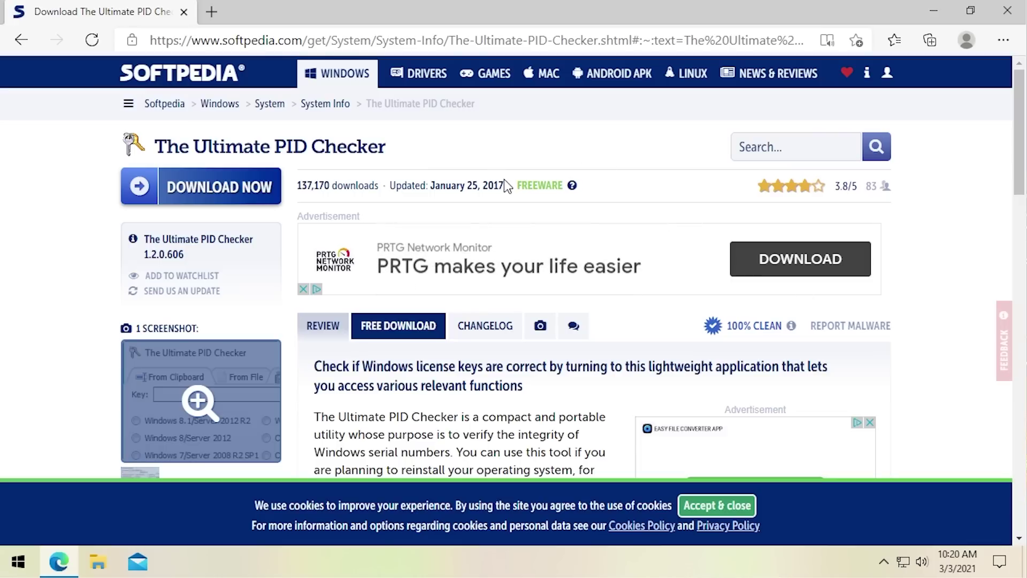
# Minimize the Edge Softpedia download page and select pidgen.exe on the desktop.
pyautogui.click(926, 15)
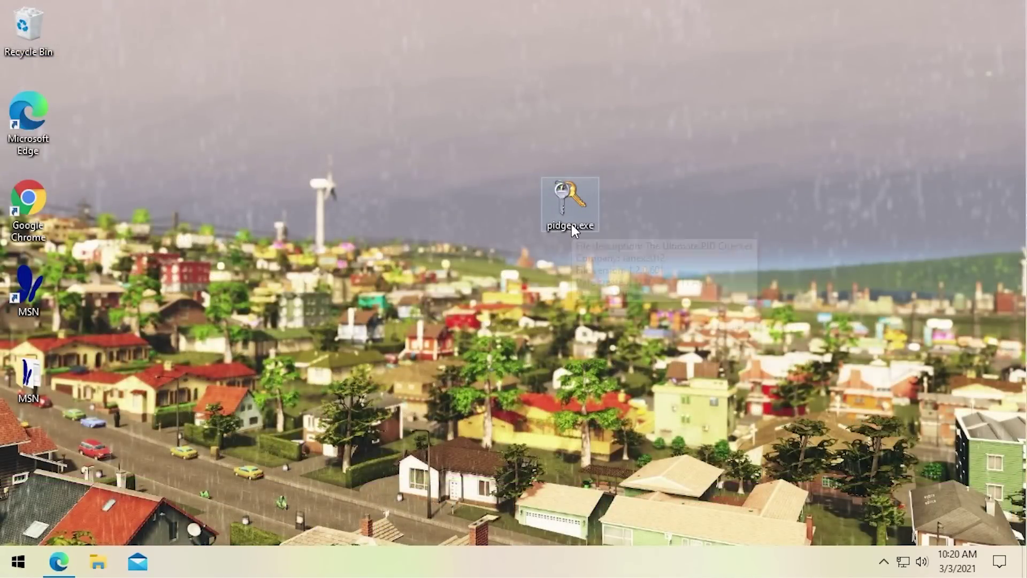
pyautogui.click(571, 224)
# Launch pidgen.exe from the desktop to open The Ultimate PID Checker.
pyautogui.moveTo(571, 225)
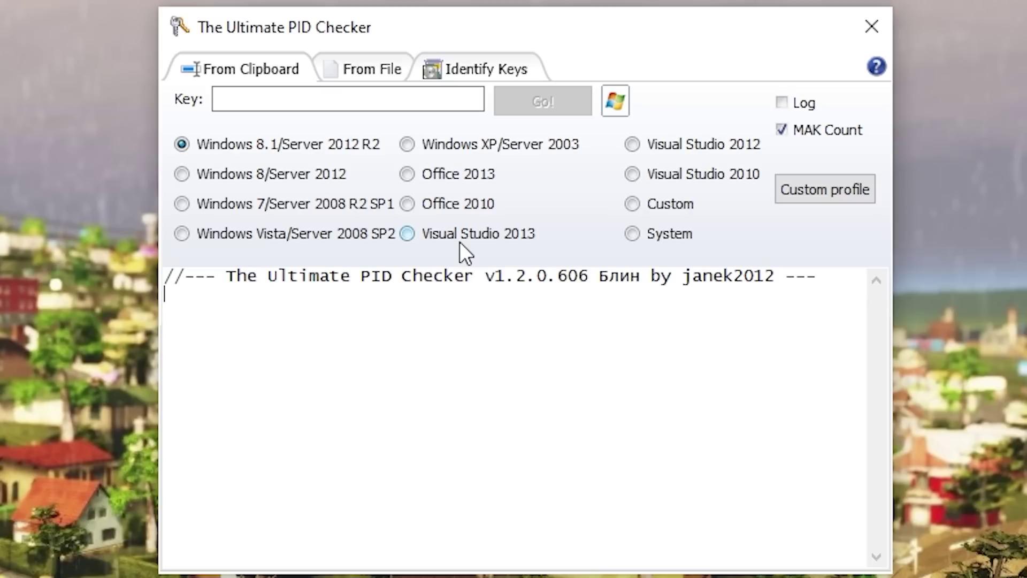
# Check the clipboard key as Office 2010, then highlight its ProPlusVL edition and Volume:MAK key type.
pyautogui.click(441, 207)
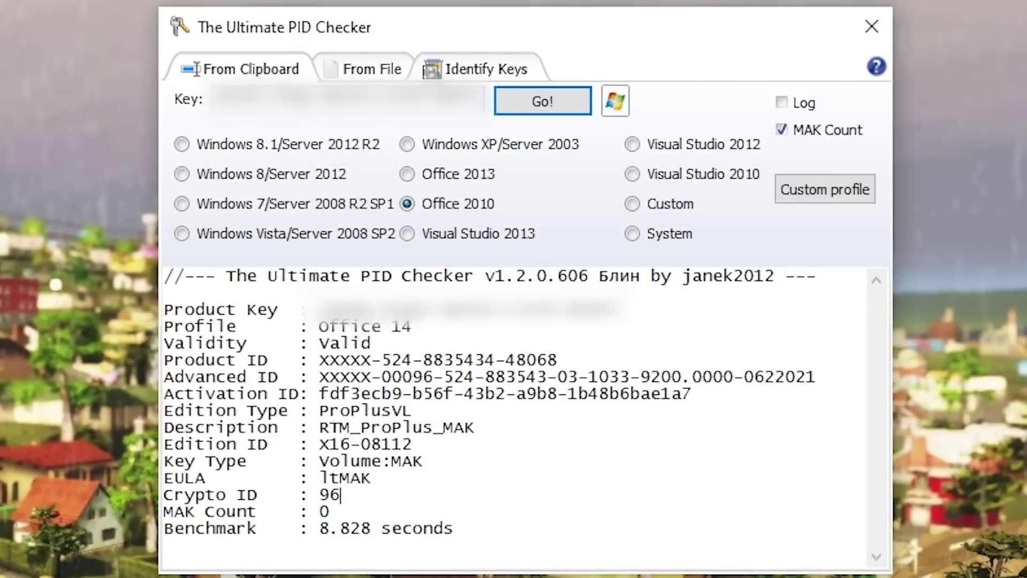
pyautogui.moveTo(341, 411); pyautogui.dragTo(380, 410)
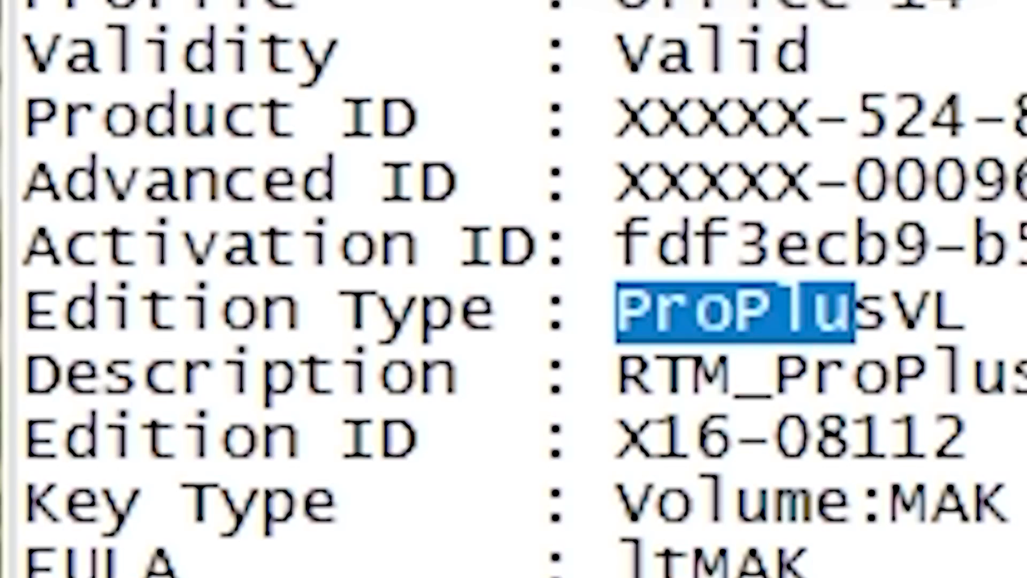
pyautogui.moveTo(890, 313); pyautogui.dragTo(931, 313)
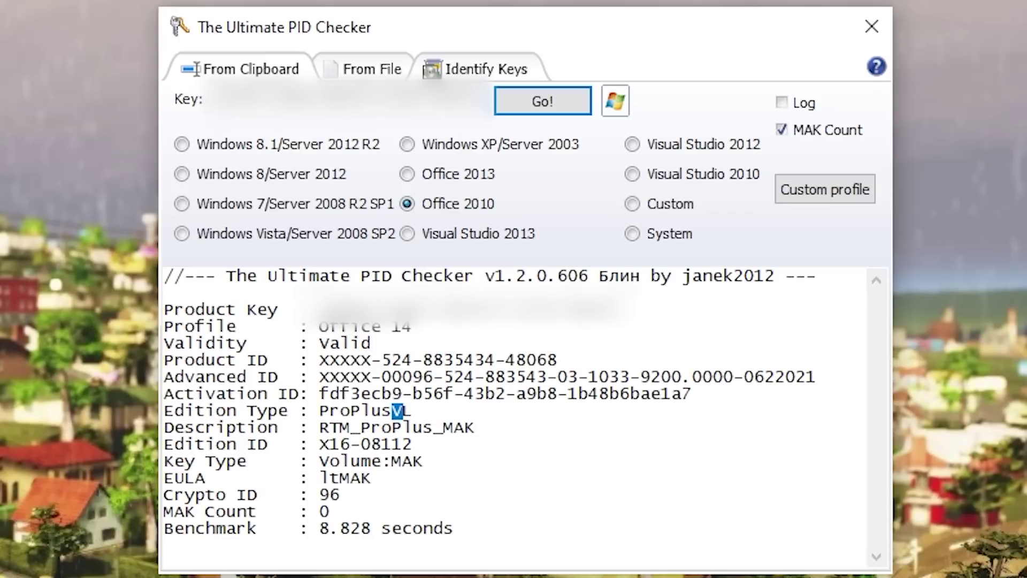
pyautogui.moveTo(319, 461); pyautogui.dragTo(362, 461)
pyautogui.moveTo(320, 461); pyautogui.dragTo(423, 461)
# Paste the second Office 2010 key into the Key field and run the check.
pyautogui.hotkey('ctrl', 'v')
pyautogui.click(540, 110)
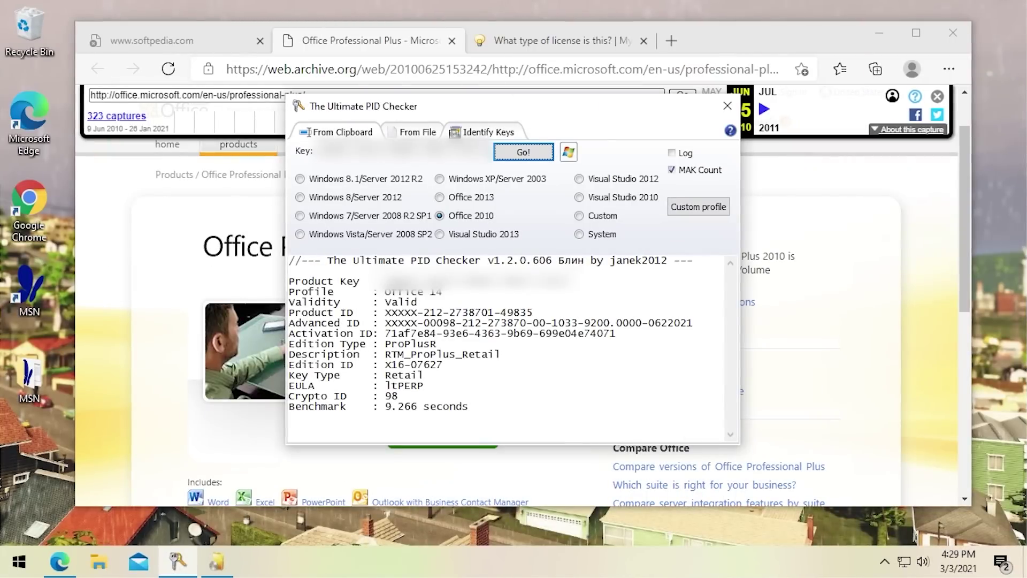
pyautogui.click(875, 310)
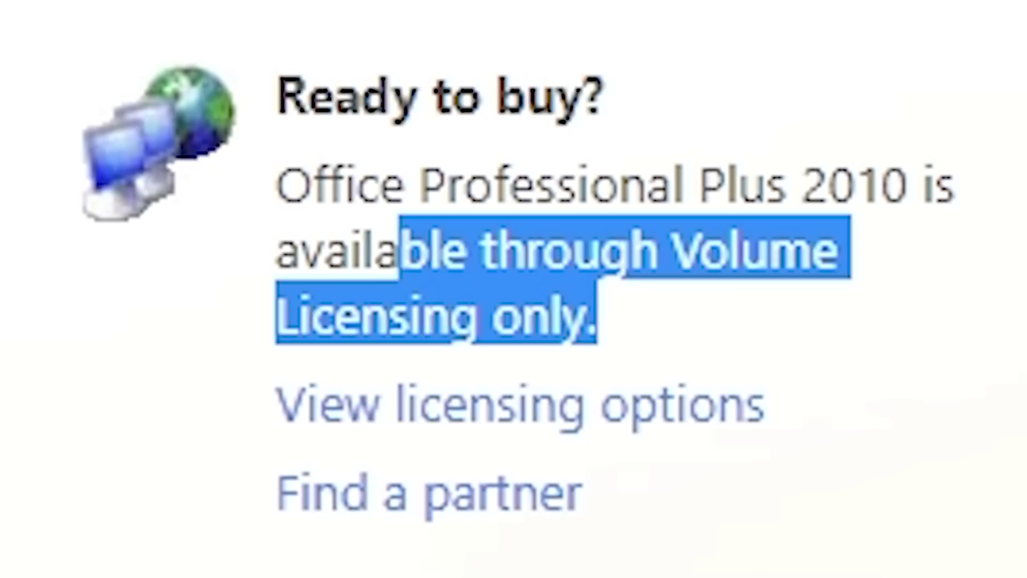
pyautogui.moveTo(721, 284); pyautogui.dragTo(672, 269)
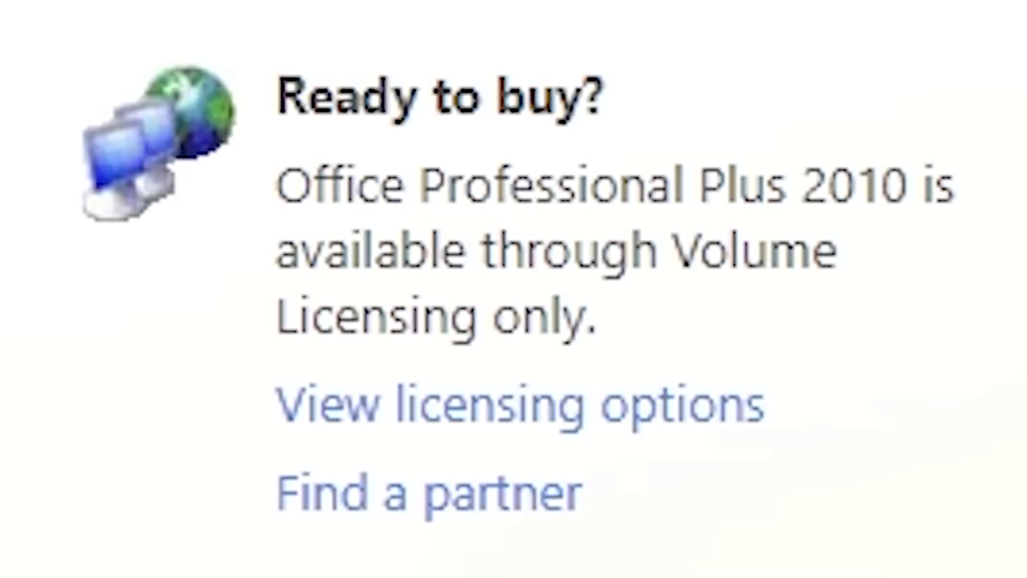
pyautogui.hotkey('alt', 'Tab')
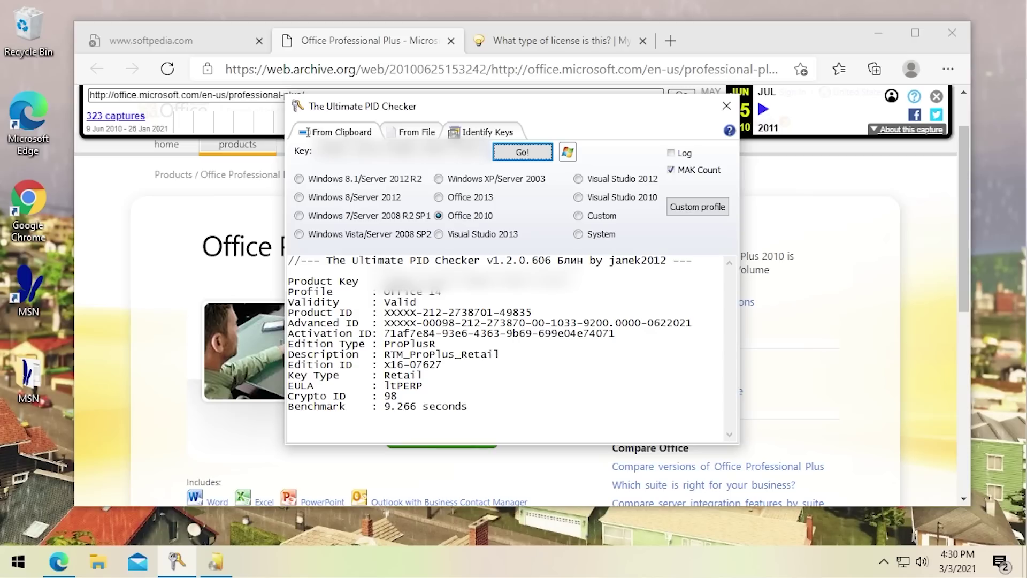
pyautogui.click(220, 558)
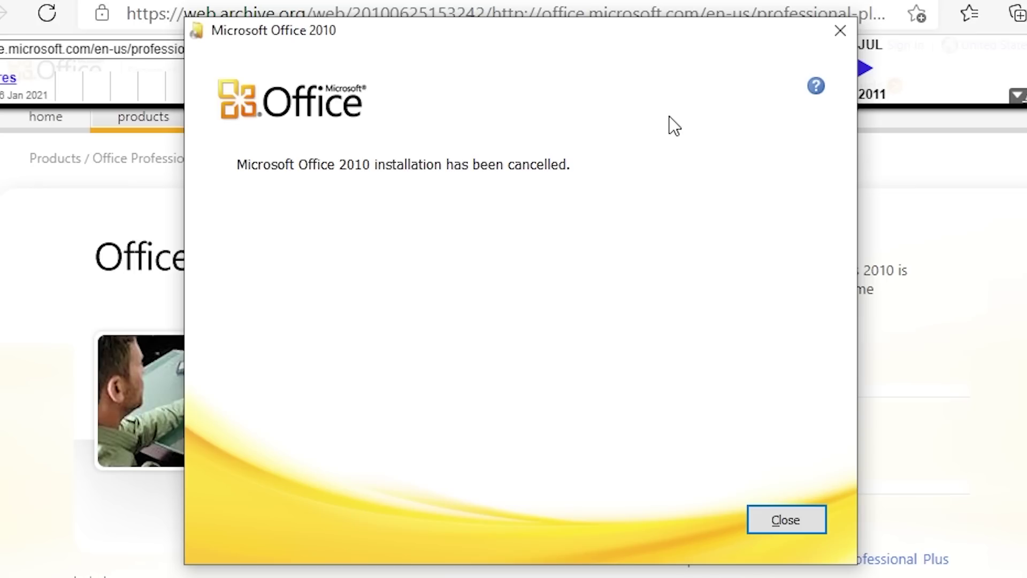
# Bring the Retail key results forward and mark the ltPERP EULA channel line.
pyautogui.hotkey('alt', 'Tab')
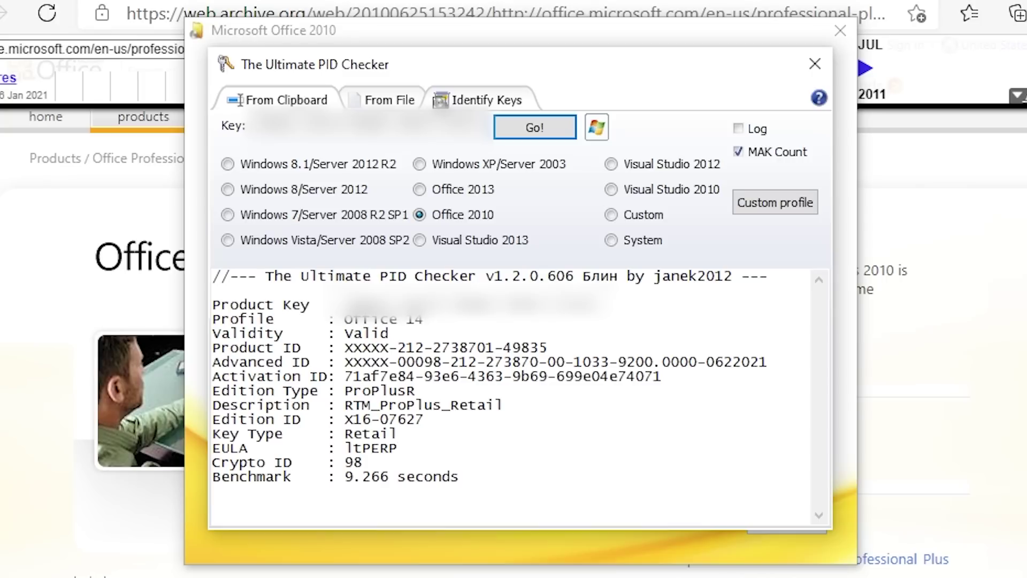
pyautogui.moveTo(212, 447); pyautogui.dragTo(235, 462)
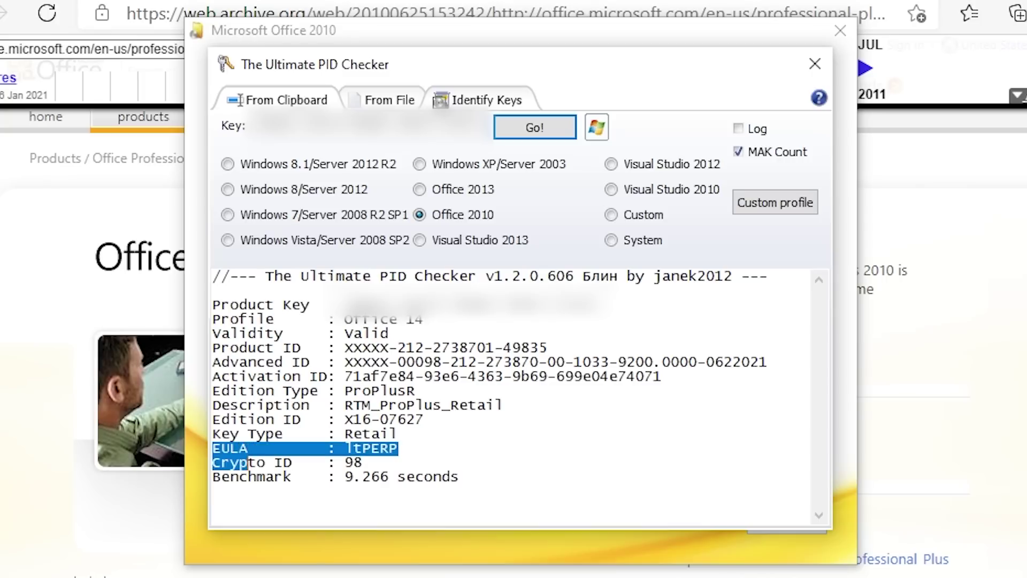
pyautogui.click(283, 447)
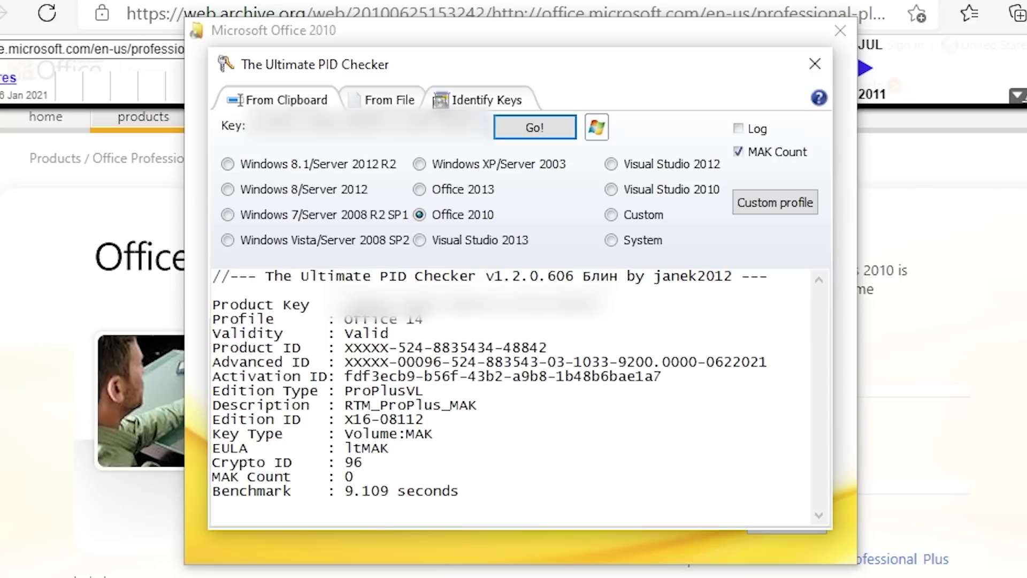
# Highlight MAK in the Key Type line and _MAK in the Description line.
pyautogui.press('Up')
pyautogui.press('Right')
pyautogui.press('Right')
pyautogui.press('Right')
pyautogui.hotkey('shift', 'Right')
pyautogui.hotkey('shift', 'Right')
pyautogui.hotkey('shift', 'Right')
pyautogui.press('Up')
pyautogui.press('Up')
pyautogui.press('Right')
pyautogui.hotkey('shift', 'Right')
pyautogui.hotkey('shift', 'Right')
pyautogui.hotkey('shift', 'Right')
pyautogui.hotkey('shift', 'Right')
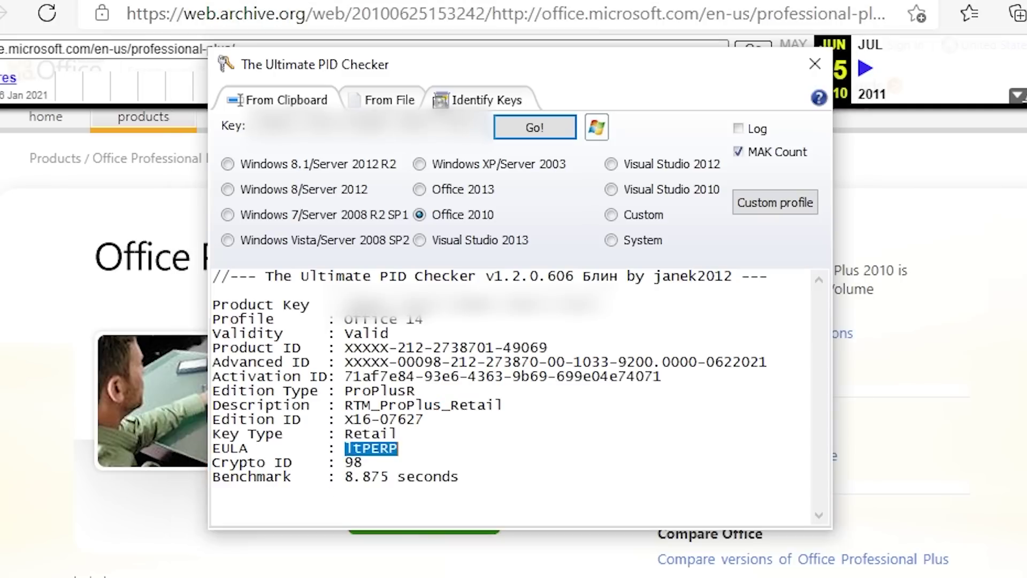
pyautogui.press('Right')
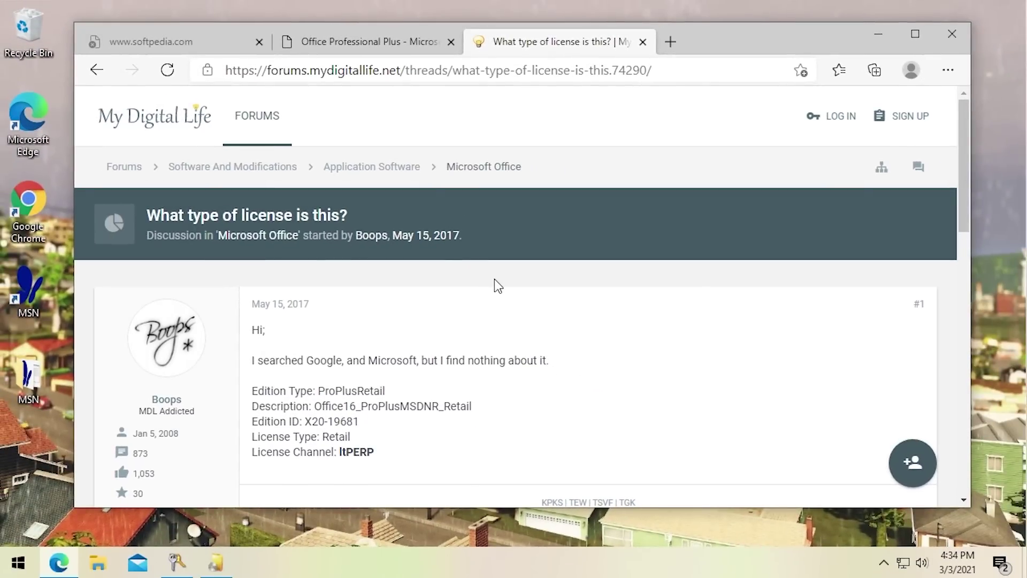
# Highlight ProPlusRetail and ltPERP in forum post #1, then scroll down to reply #2.
pyautogui.scroll(-2, 495, 280)
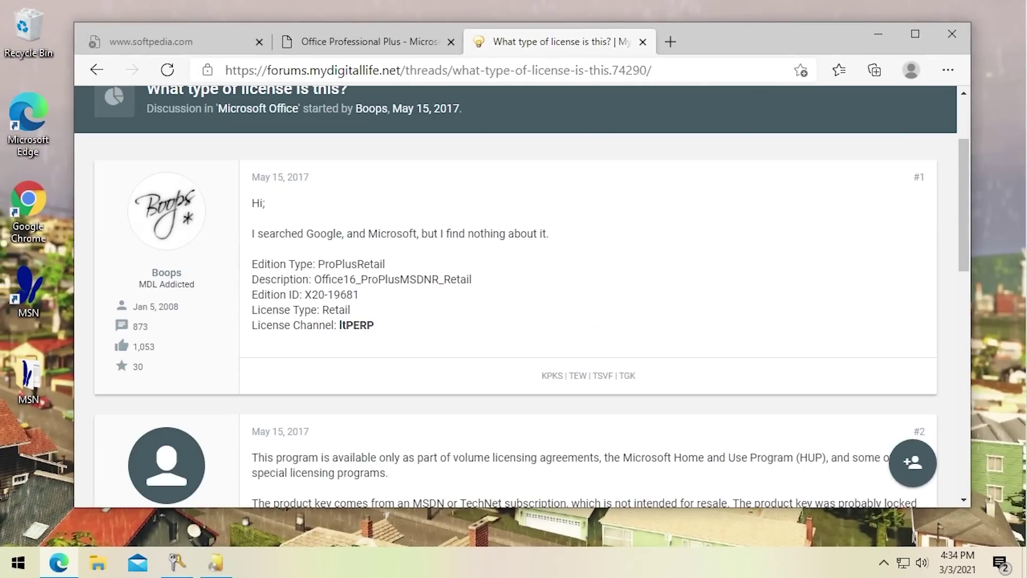
pyautogui.moveTo(318, 264); pyautogui.dragTo(399, 268)
pyautogui.click(399, 268)
pyautogui.moveTo(339, 325); pyautogui.dragTo(390, 331)
pyautogui.click(391, 331)
pyautogui.scroll(-2, 391, 330)
pyautogui.scroll(-1, 375, 358)
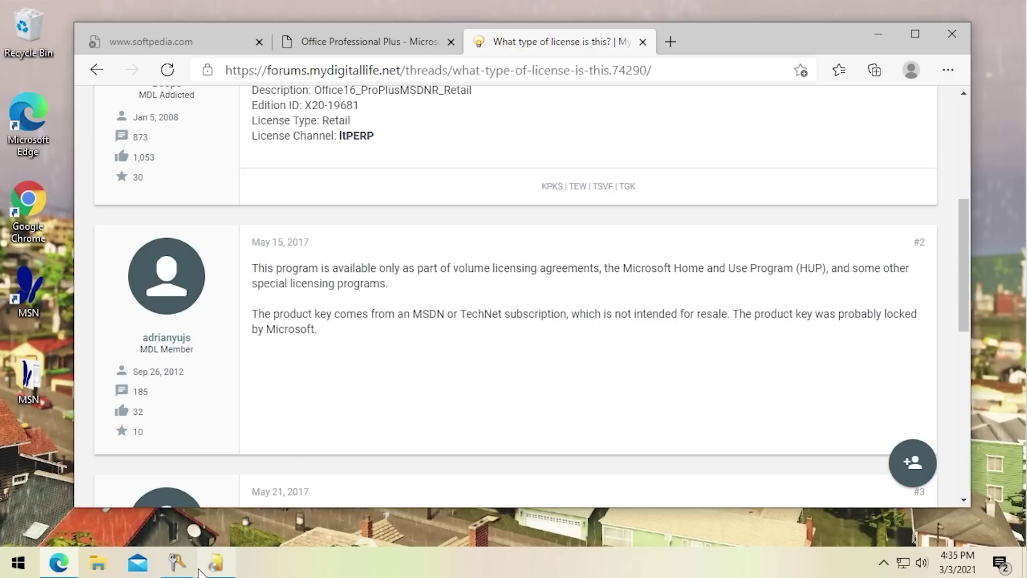
# Bring the Office installer, then PID Checker, forward and highlight Retail in the Description line.
pyautogui.moveTo(204, 567)
pyautogui.click(209, 493)
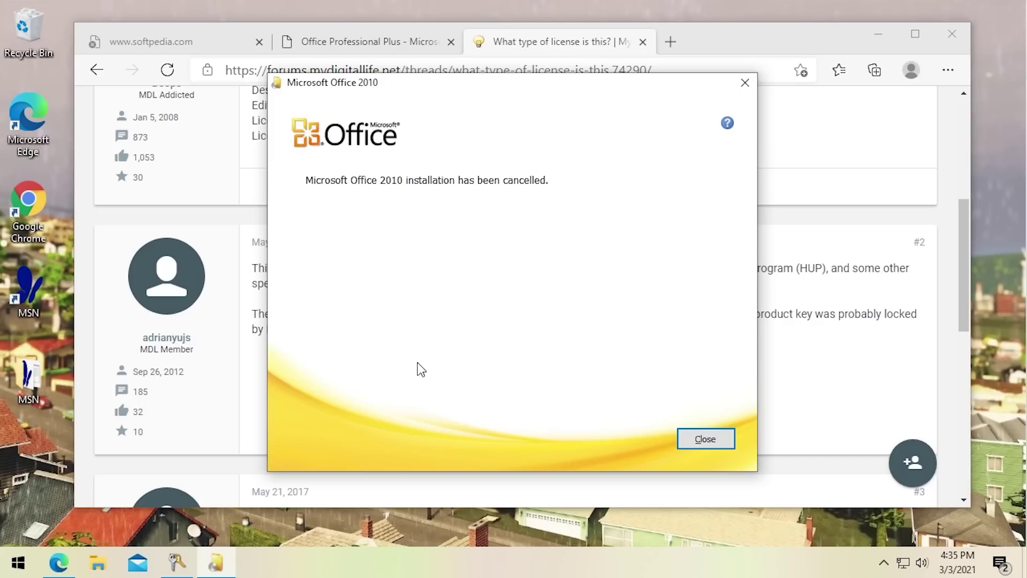
pyautogui.click(177, 562)
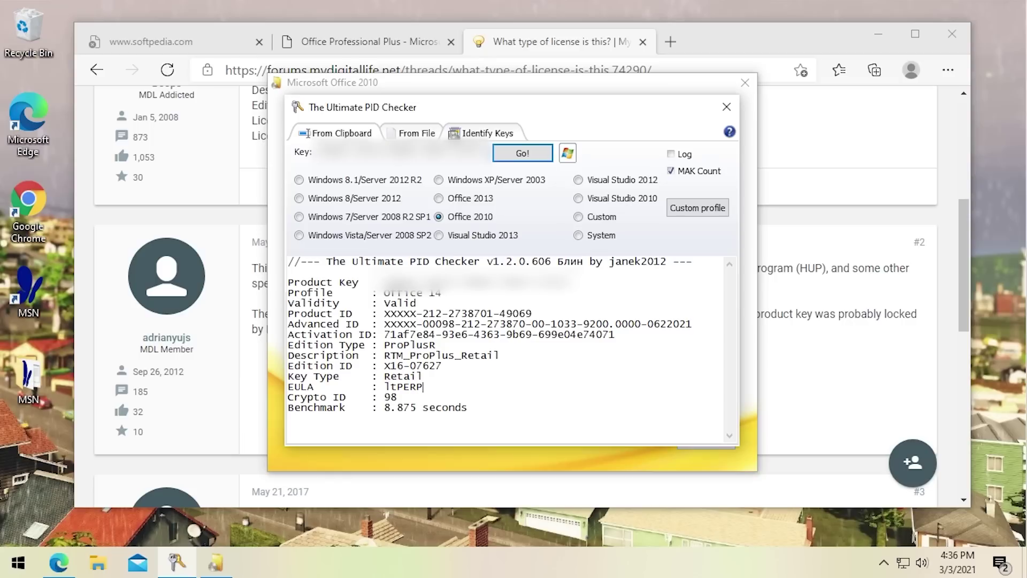
pyautogui.moveTo(460, 355); pyautogui.dragTo(500, 355)
pyautogui.click(500, 356)
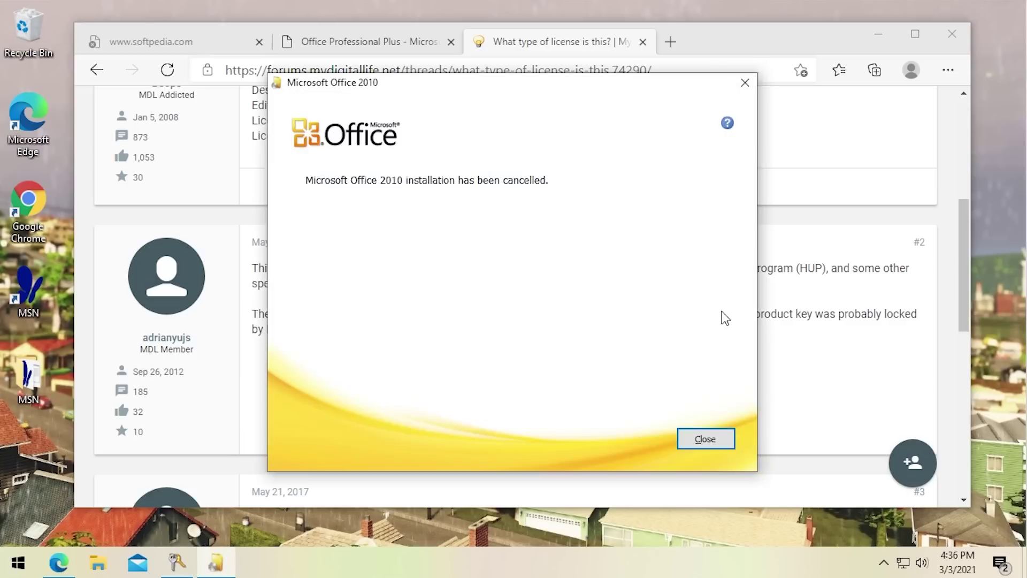
# Close the Office 2010 installation-cancelled dialog and minimize the Edge window.
pyautogui.click(705, 440)
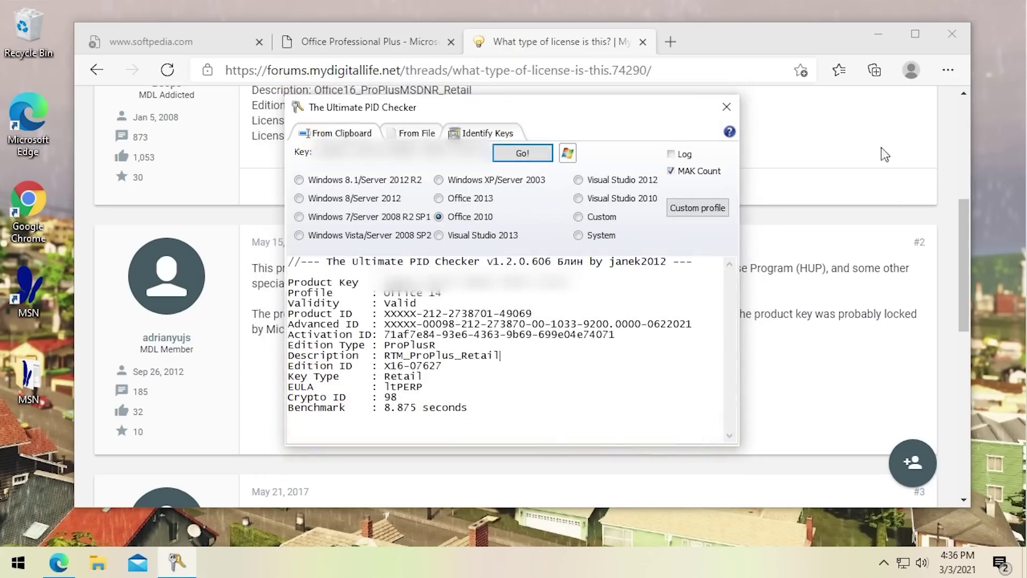
pyautogui.click(877, 33)
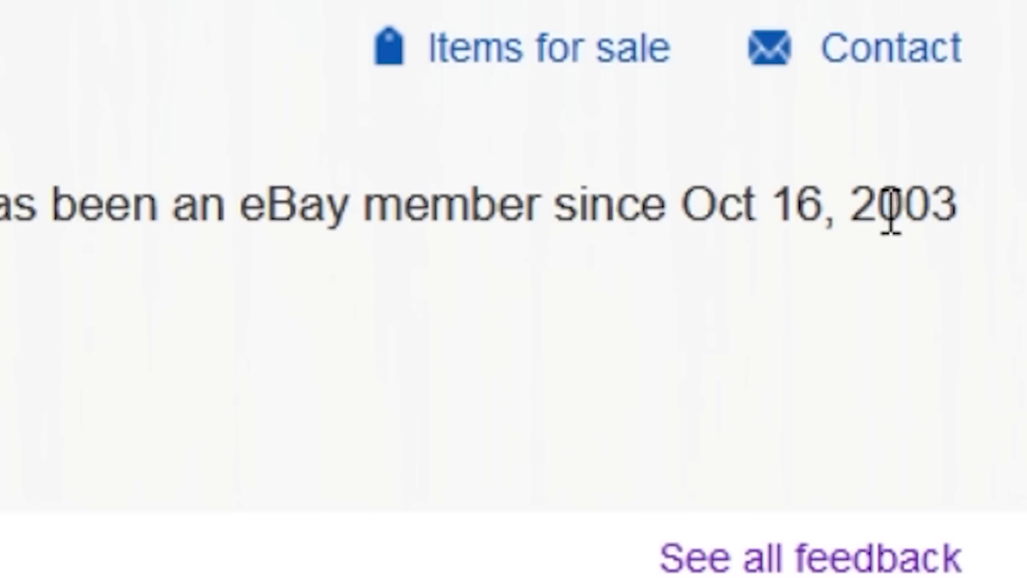
pyautogui.moveTo(873, 212); pyautogui.dragTo(955, 211)
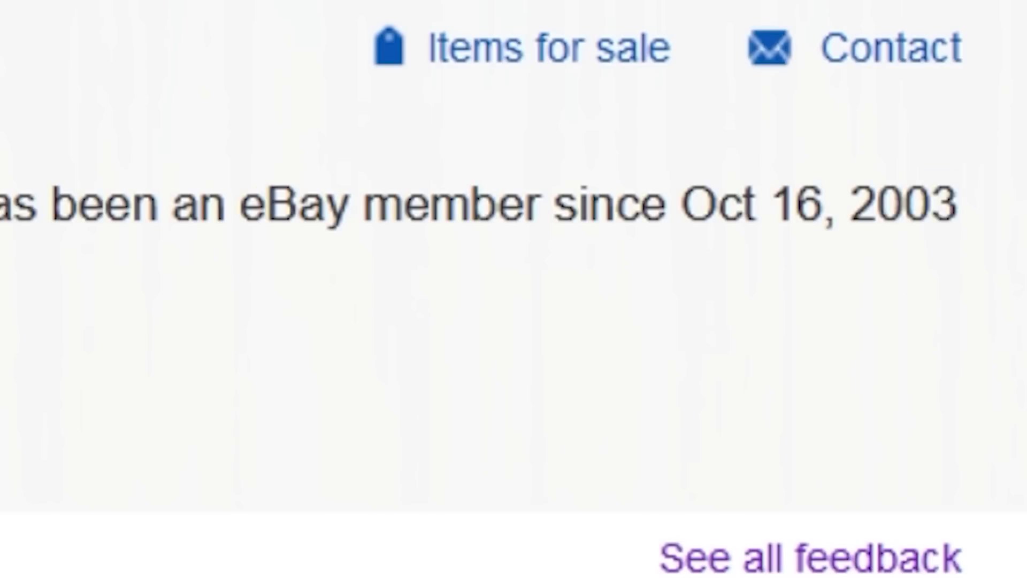